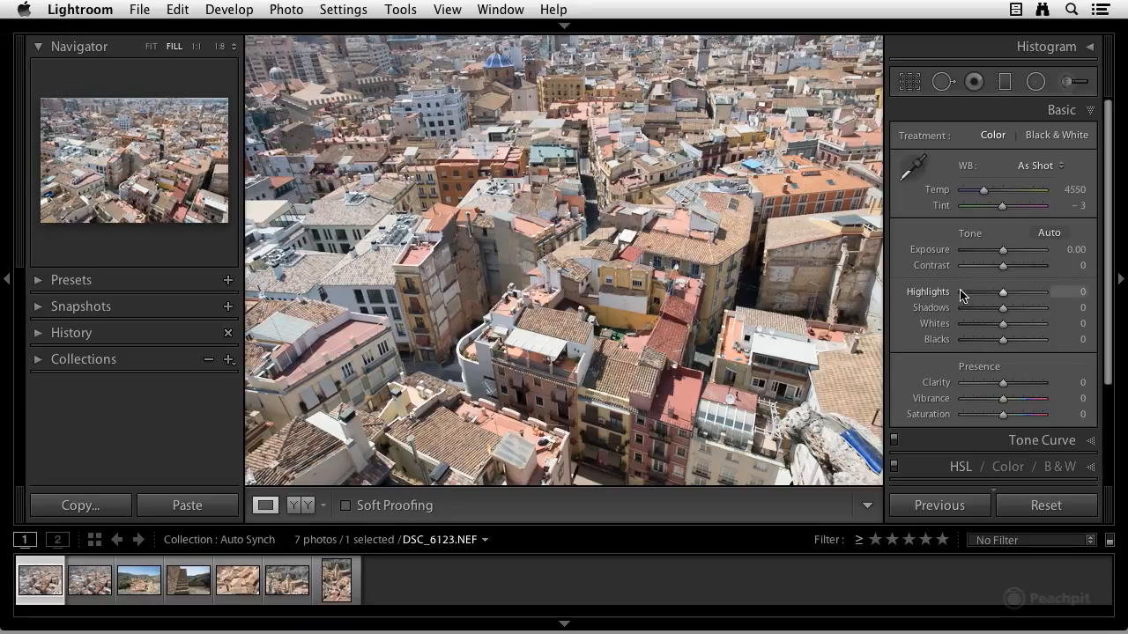
# - Convert the first photo, DSC_6123.NEF, to Black & White with Clarity +40 and Blacks −64
pyautogui.click(1062, 136)
pyautogui.click(1019, 384)
pyautogui.moveTo(981, 345); pyautogui.dragTo(977, 346)
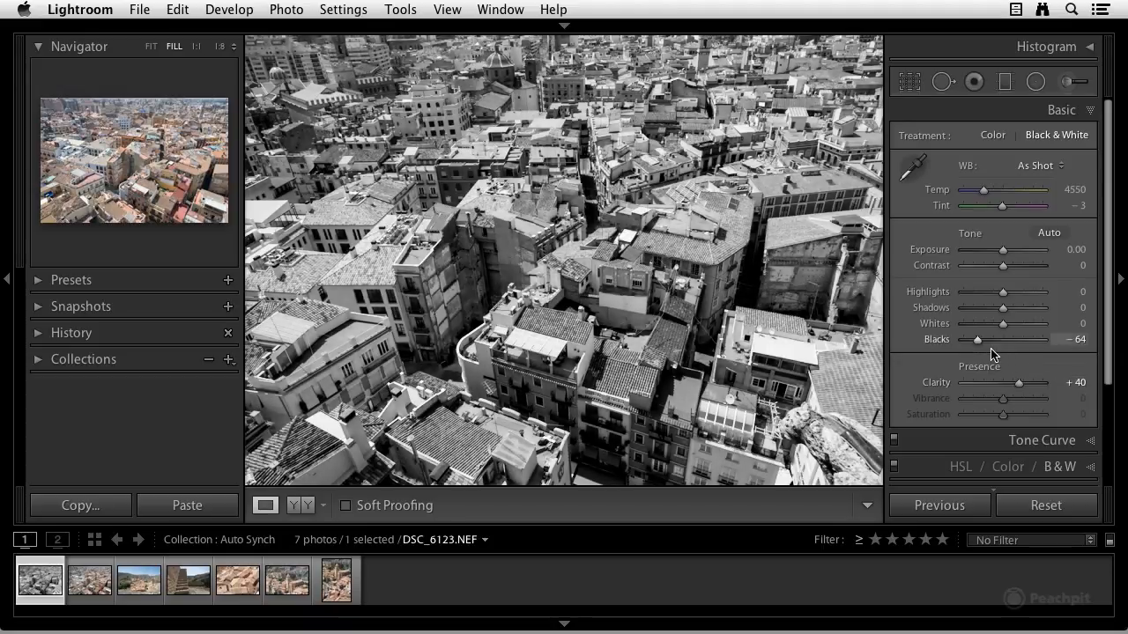
# - Apply the previous photo's develop settings to the second photo, DSC_6124.NEF
pyautogui.click(92, 586)
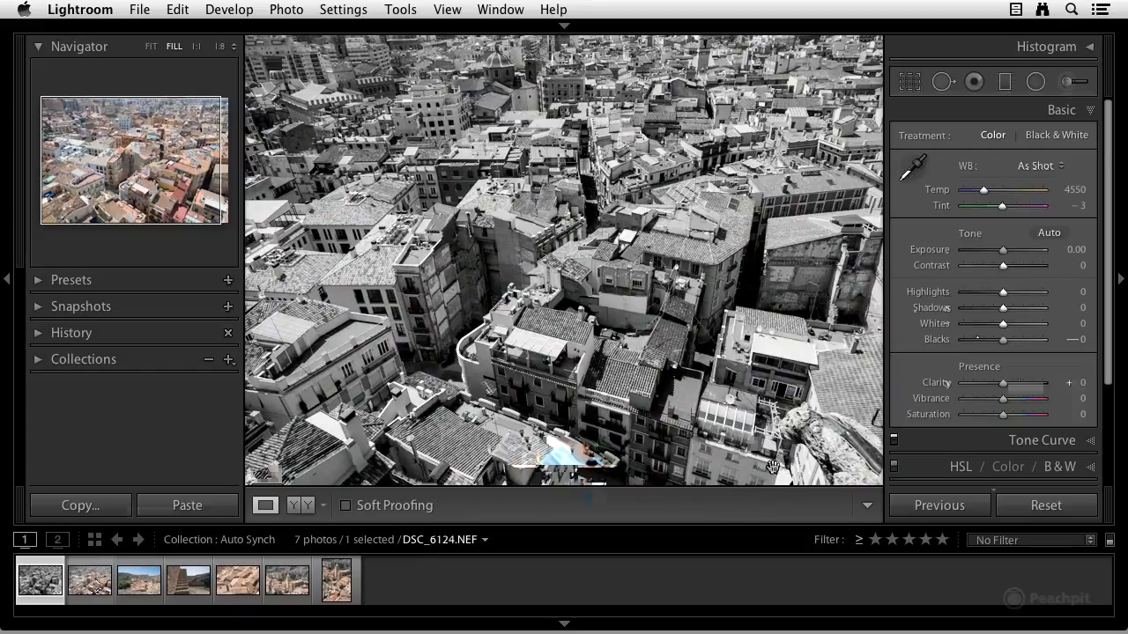
pyautogui.press('Right')
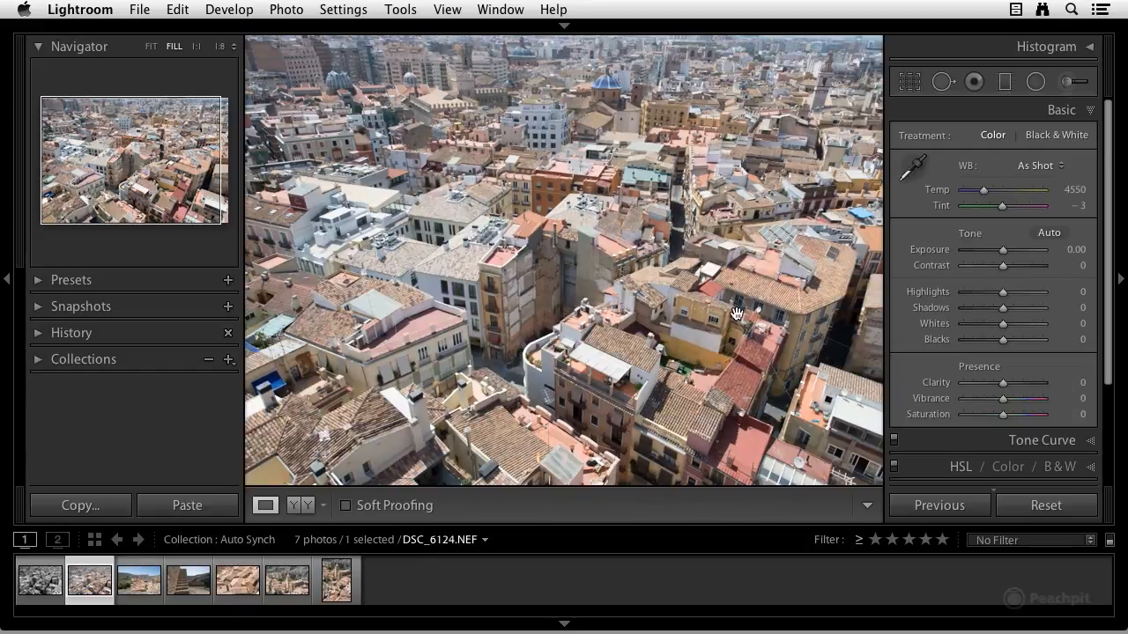
pyautogui.click(940, 506)
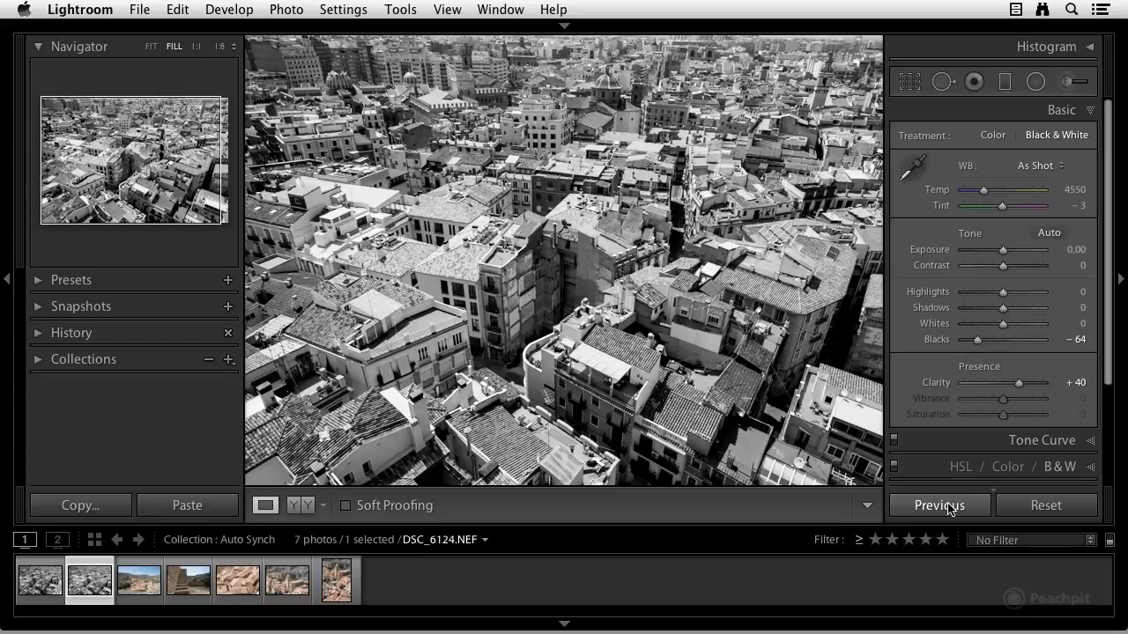
# - Convert the hillside village photo, DSC_6249.NEF, to Black & White with Blacks −70 and Clarity +44
pyautogui.click(151, 585)
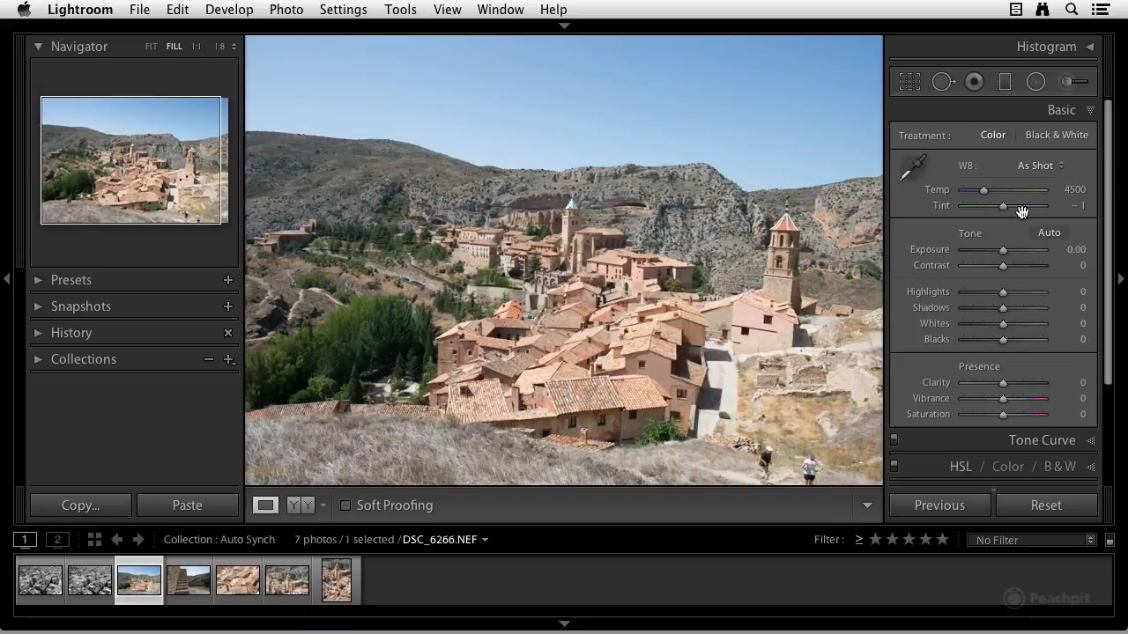
pyautogui.click(1040, 139)
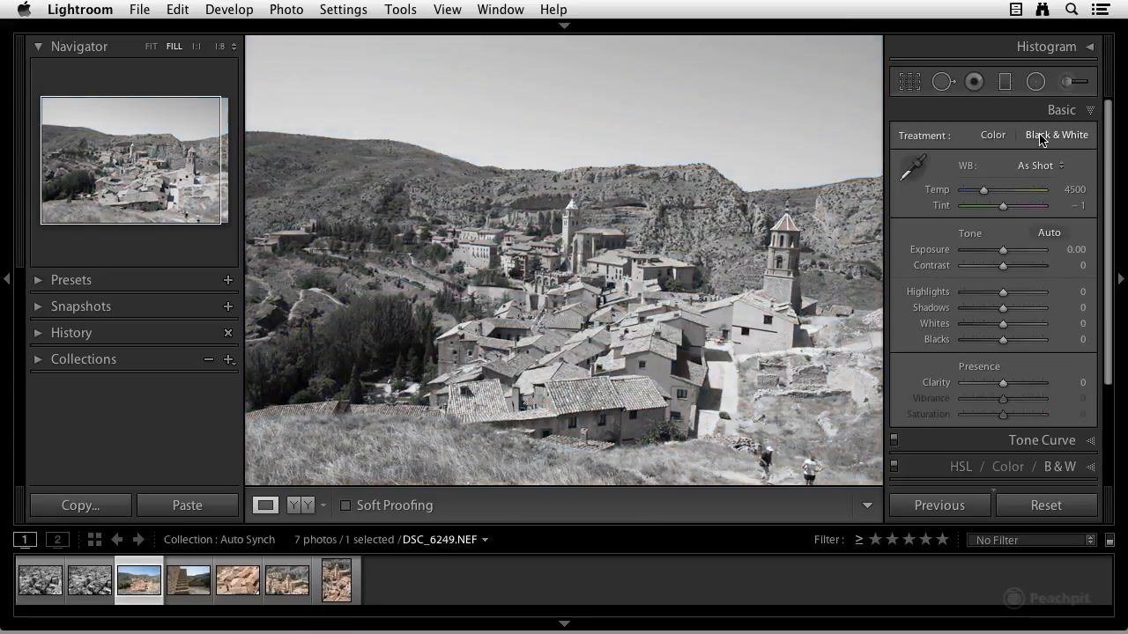
pyautogui.moveTo(1003, 340); pyautogui.dragTo(976, 348)
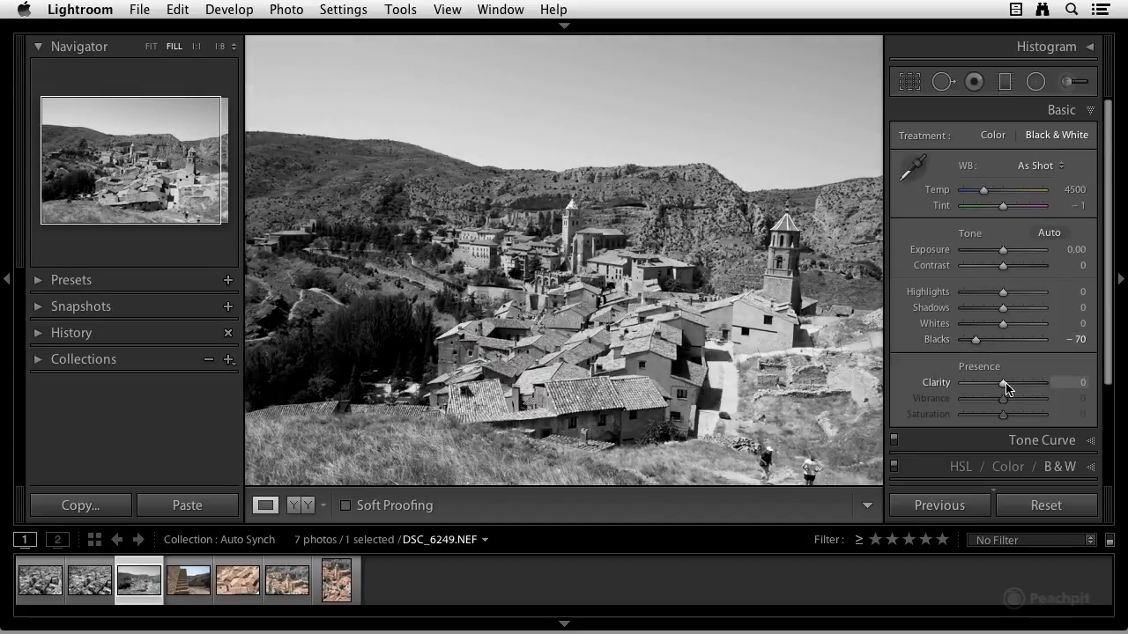
pyautogui.moveTo(1003, 382); pyautogui.dragTo(1025, 389)
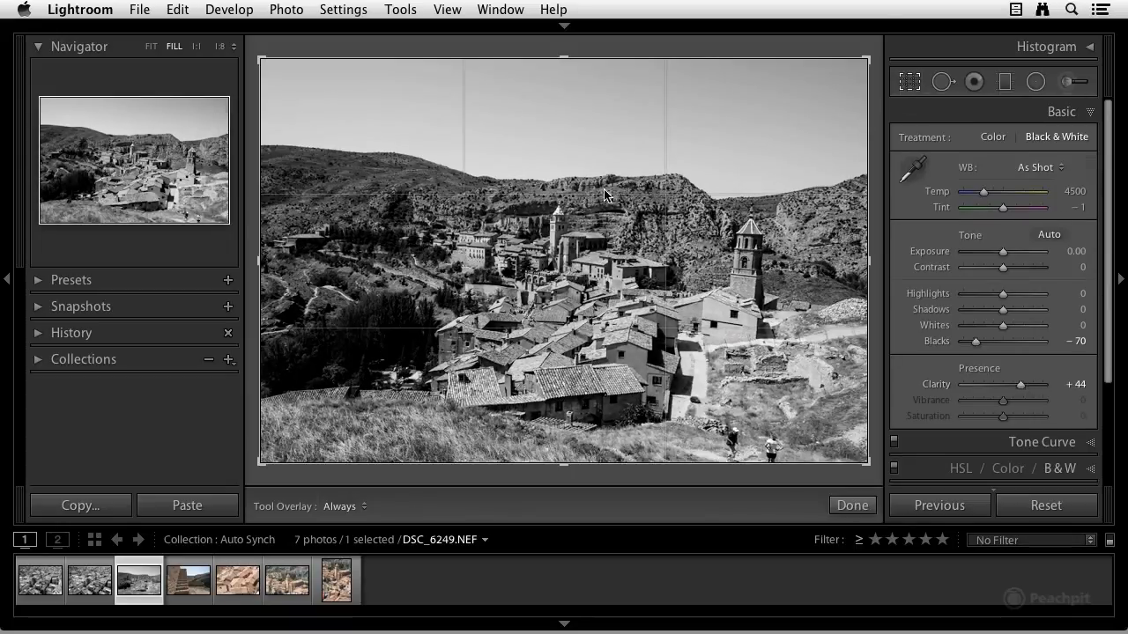
# - Crop the village photo to the rooftops and the church tower, cutting away the sky
pyautogui.click(910, 82)
pyautogui.moveTo(431, 193); pyautogui.dragTo(828, 463)
pyautogui.press('Return')
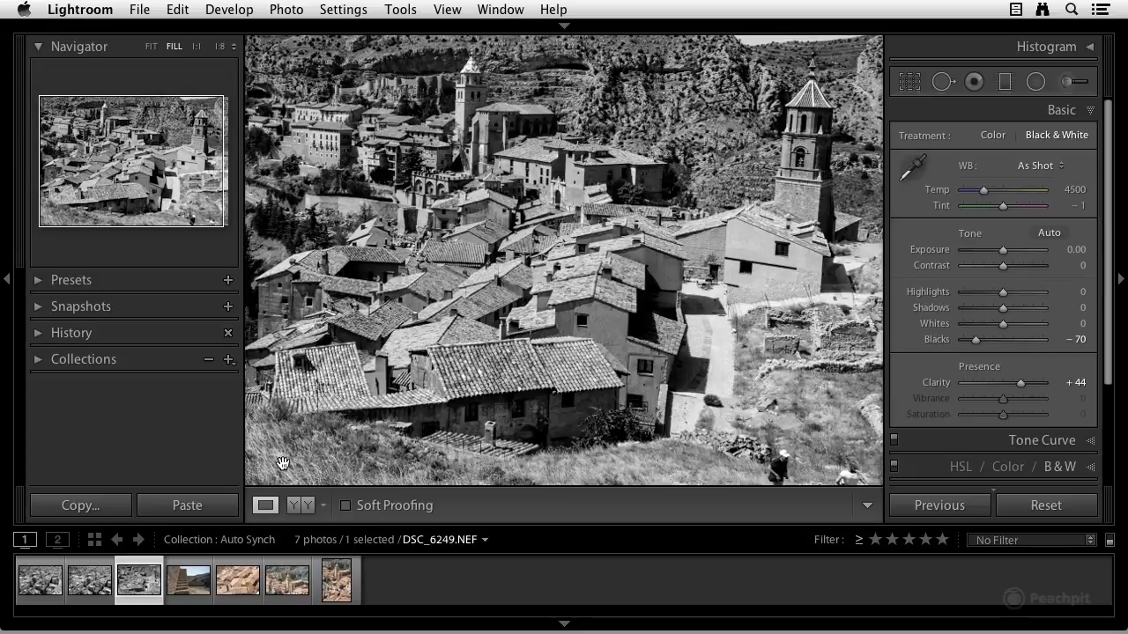
# - Copy the village photo's settings except Crop and paste them onto the stone staircase photo, DSC_6256.NEF
pyautogui.click(98, 511)
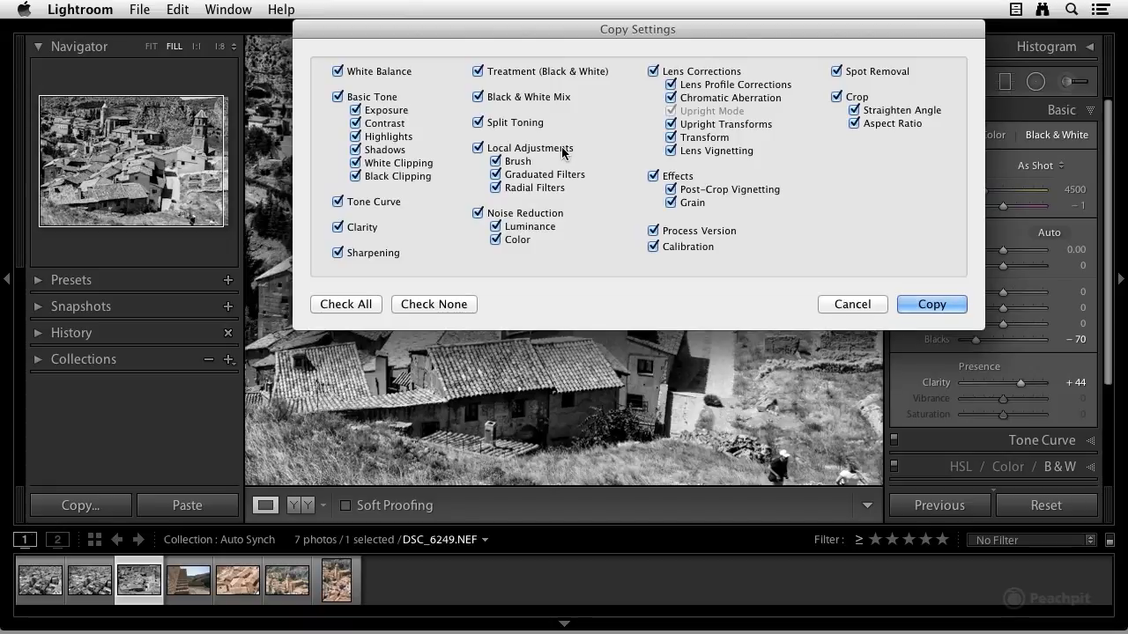
pyautogui.click(836, 97)
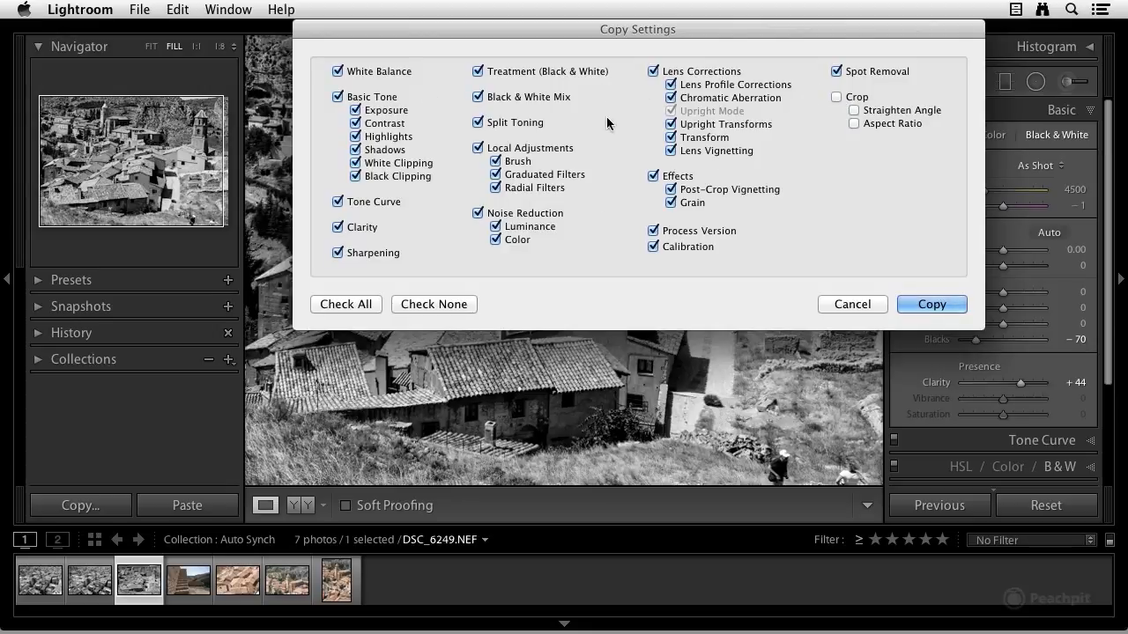
pyautogui.click(931, 306)
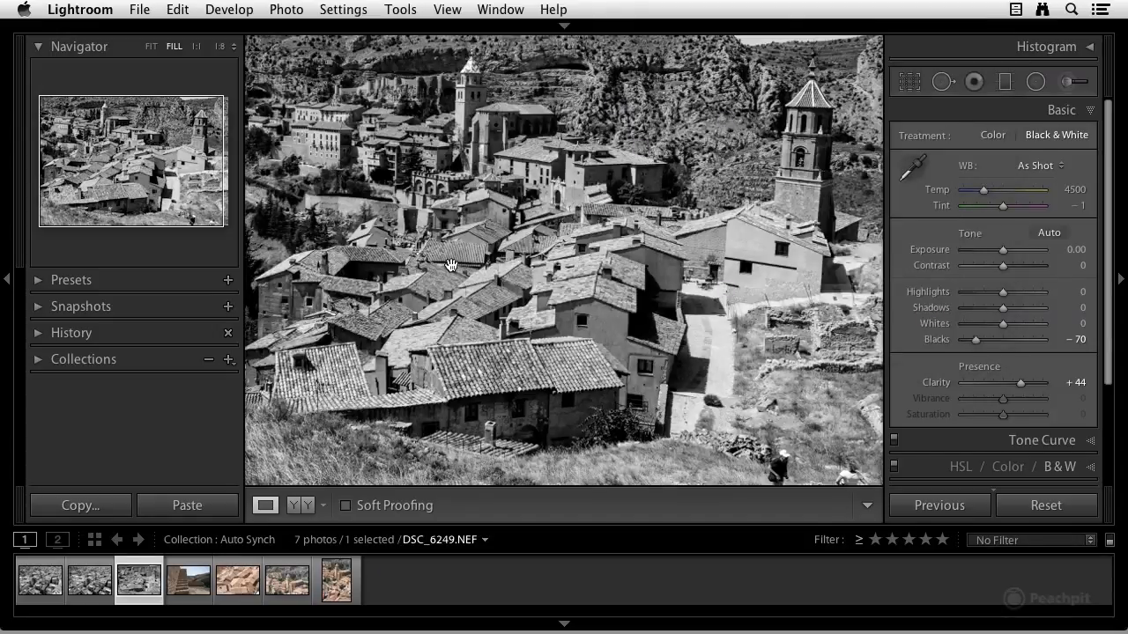
pyautogui.click(199, 586)
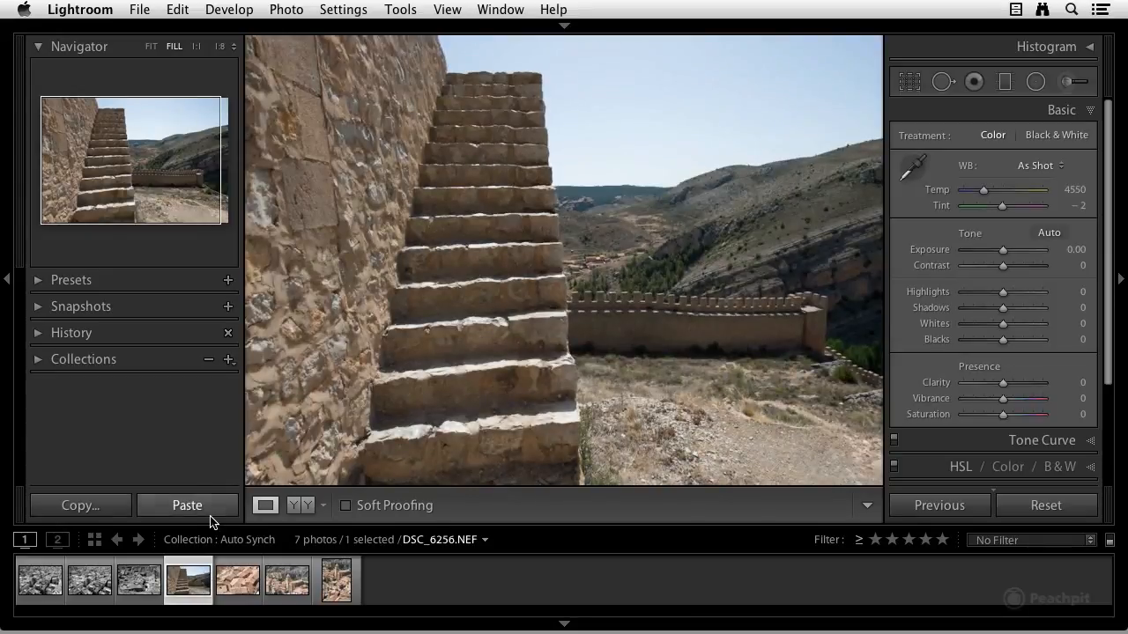
pyautogui.click(187, 506)
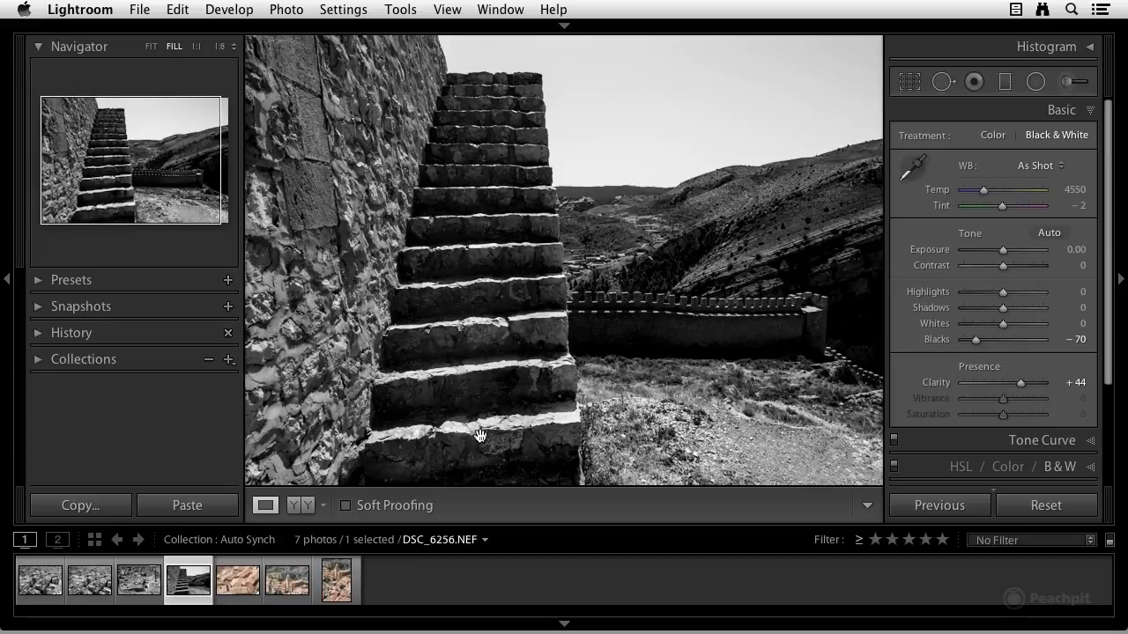
# - Reset the develop settings of the staircase photo, the village photo and both city rooftop photos
pyautogui.click(1047, 511)
pyautogui.click(141, 585)
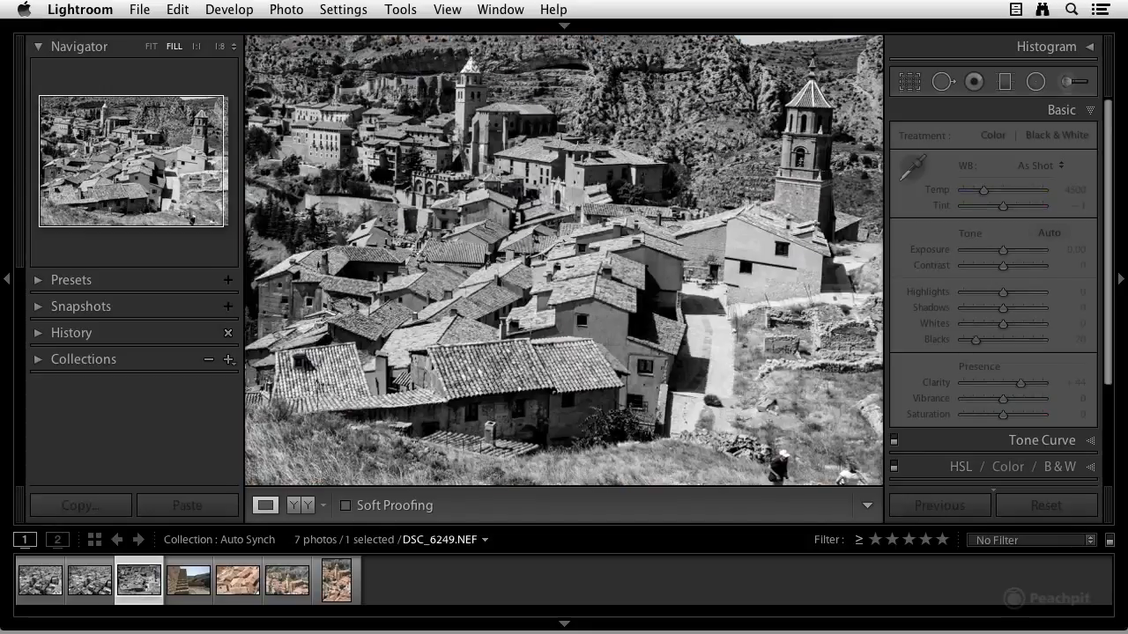
pyautogui.click(1030, 508)
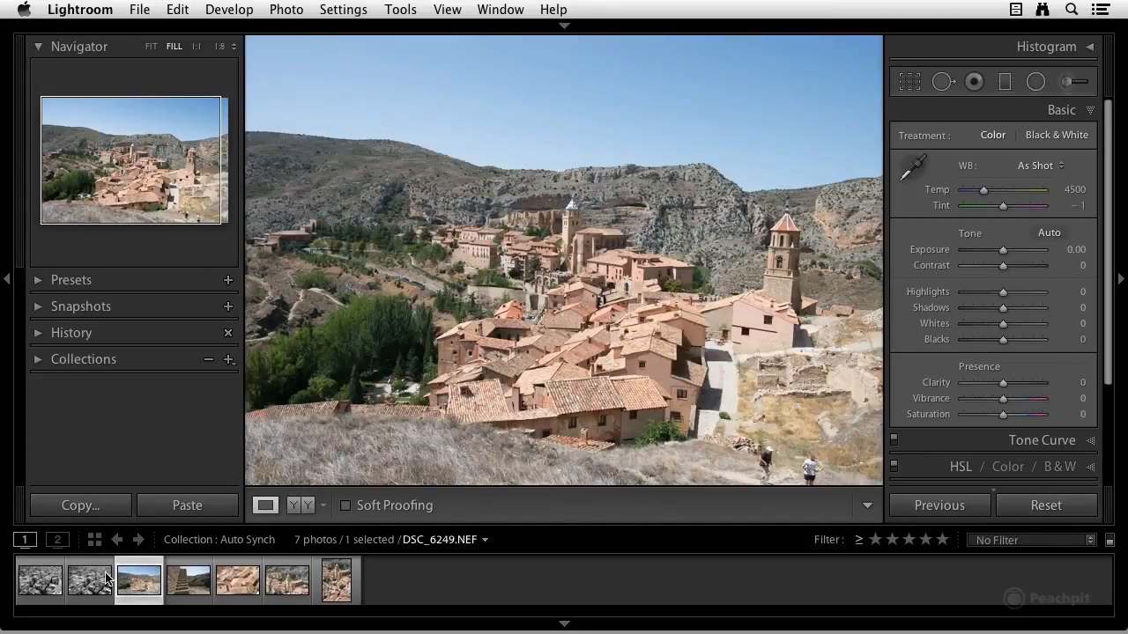
pyautogui.click(98, 582)
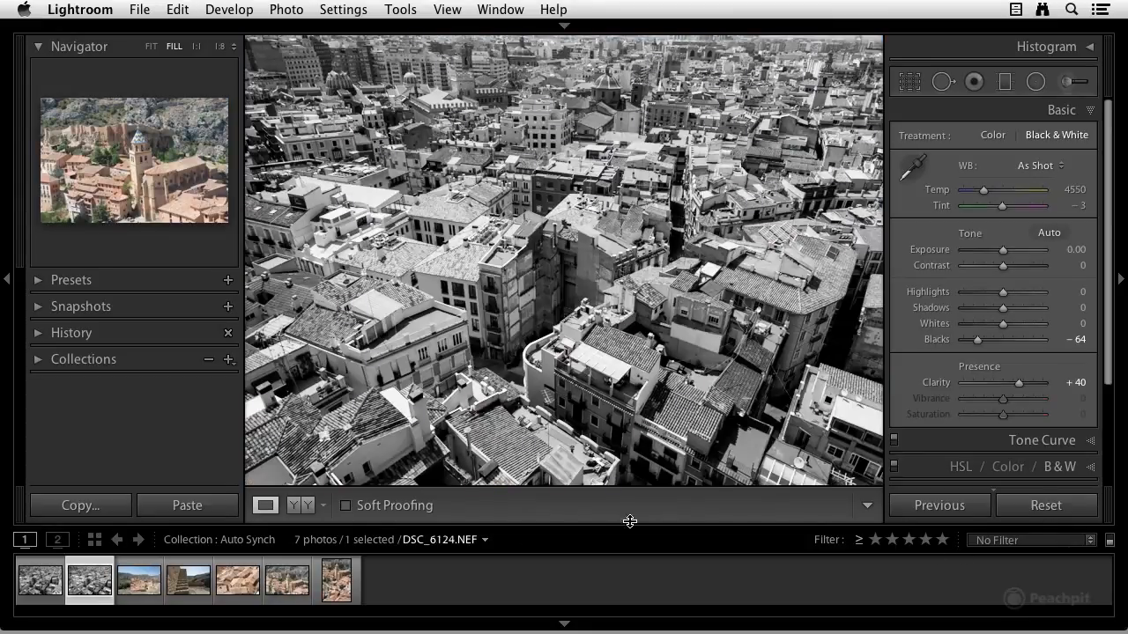
pyautogui.click(39, 581)
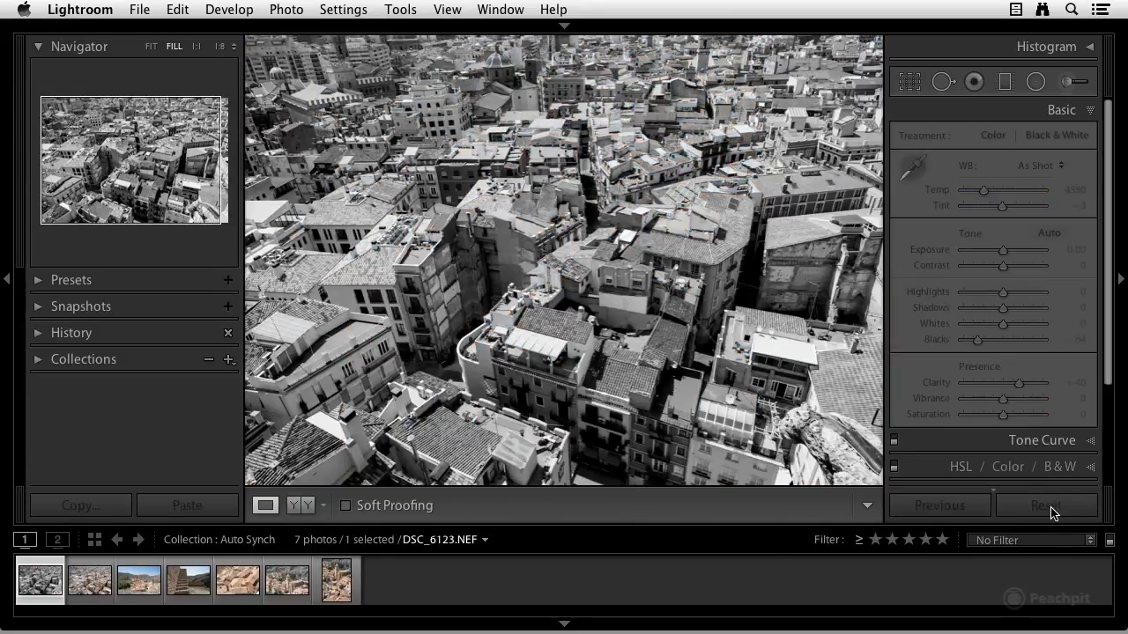
pyautogui.click(1050, 509)
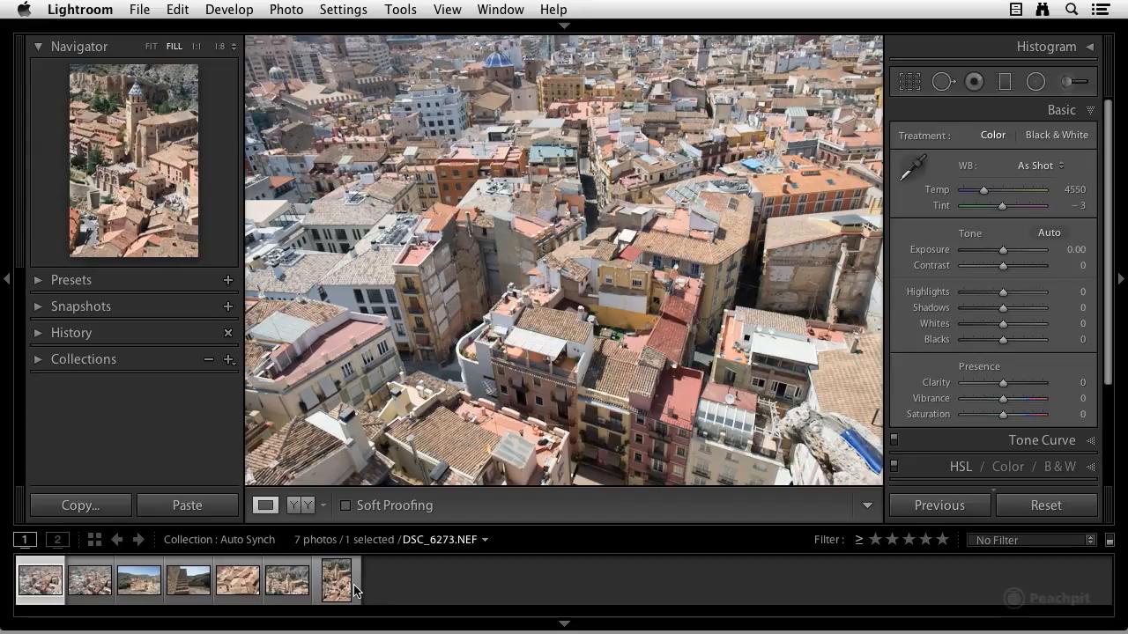
# - Select all seven photos in the collection, keeping DSC_6123.NEF as the active photo
pyautogui.press('super+a')
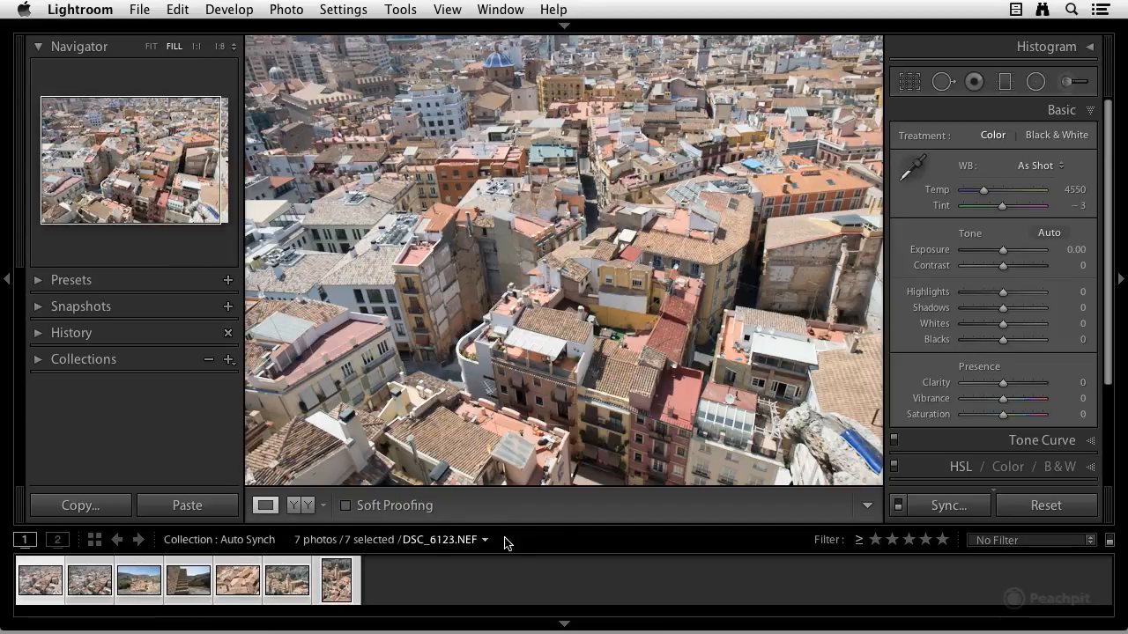
pyautogui.click(948, 509)
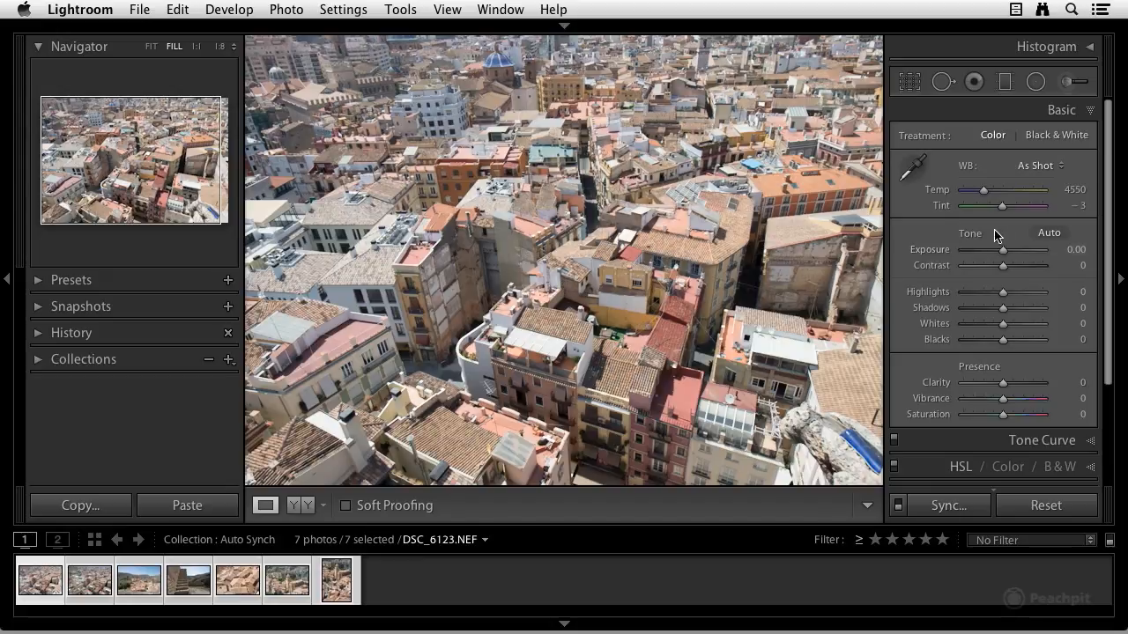
# - Convert the active photo to Black & White with Clarity −100 and Blacks −60, and synchronize all settings except Crop to the selected photos
pyautogui.click(1048, 136)
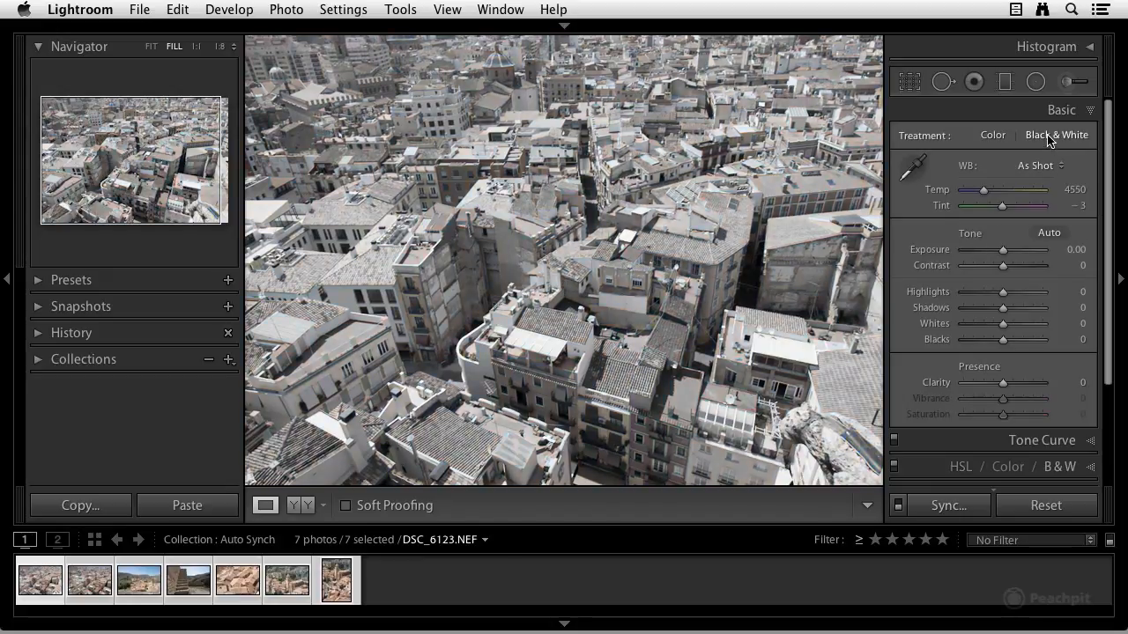
pyautogui.moveTo(1002, 384); pyautogui.dragTo(963, 391)
pyautogui.moveTo(1002, 340); pyautogui.dragTo(978, 341)
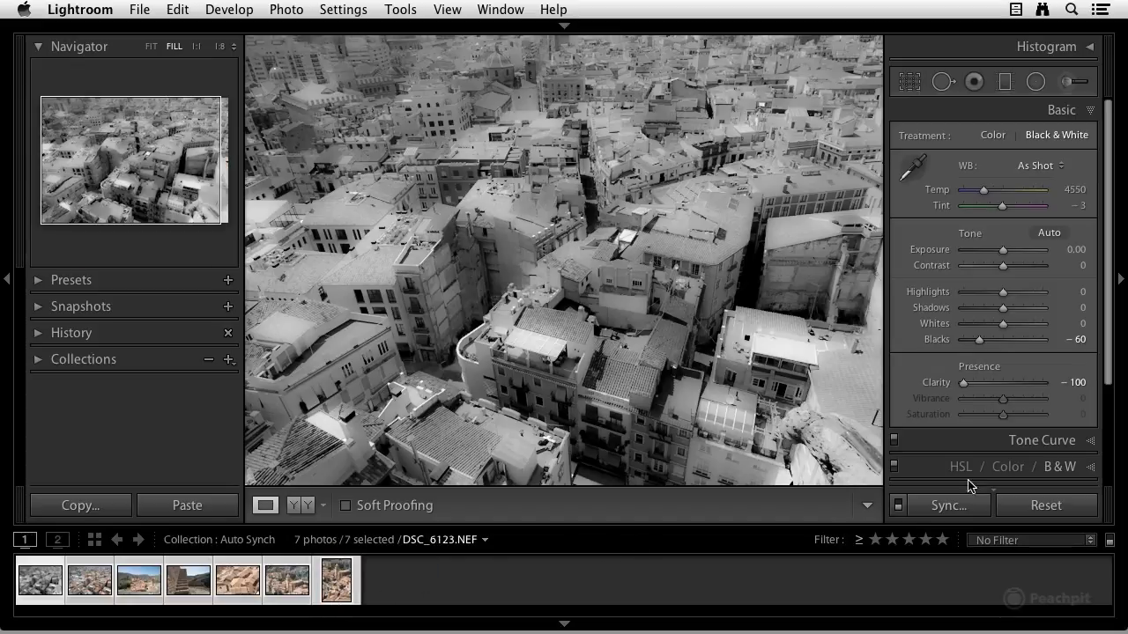
pyautogui.click(941, 509)
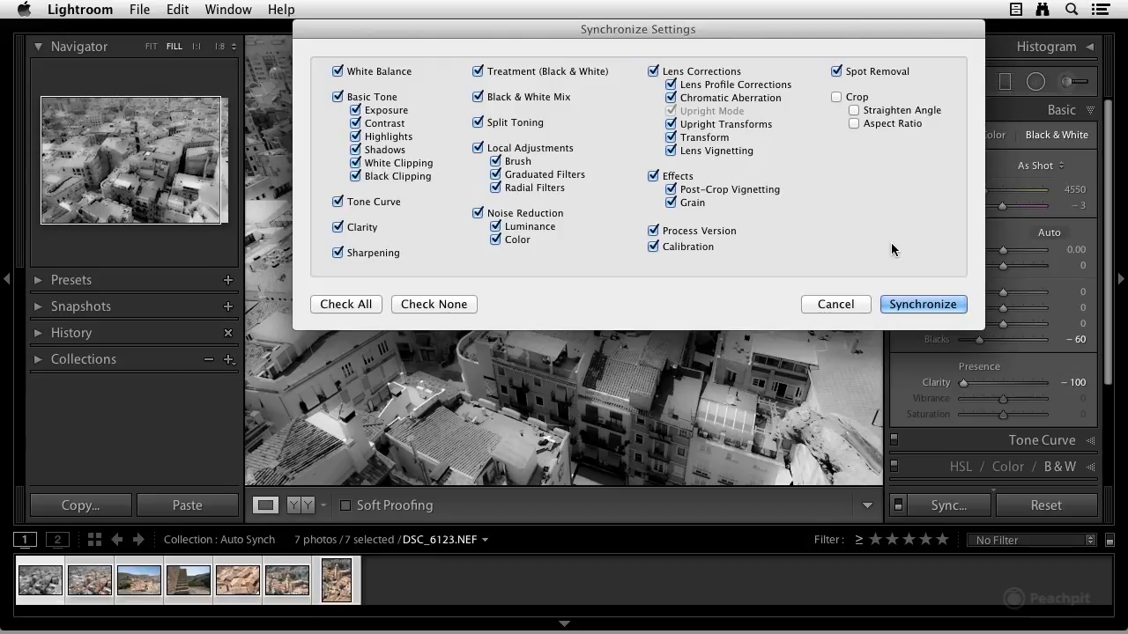
pyautogui.click(917, 304)
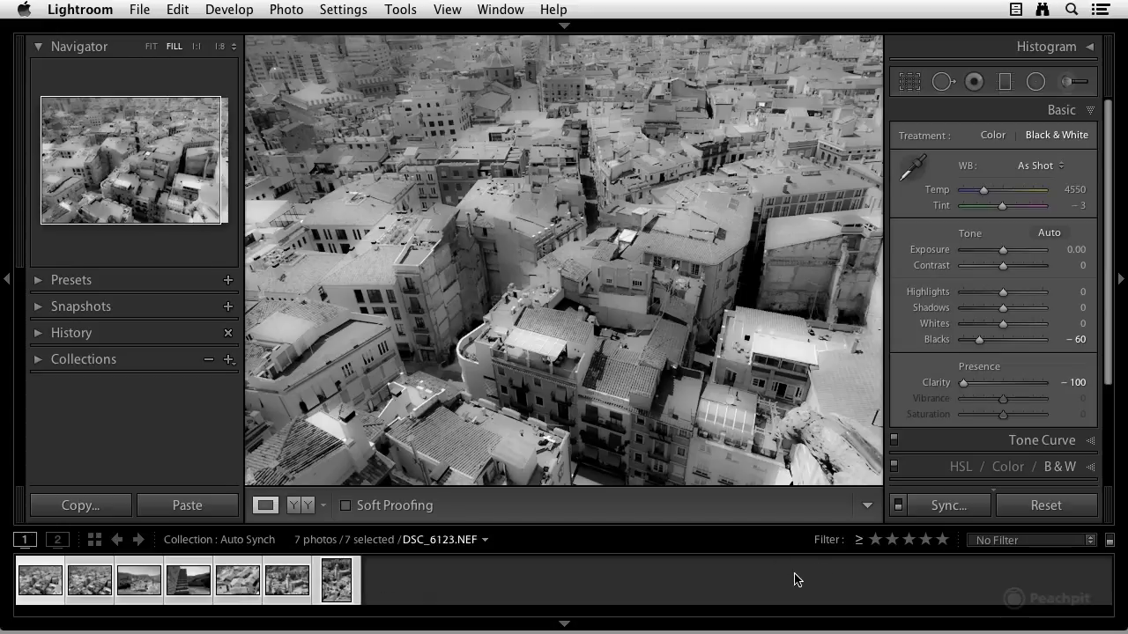
# - Reset the active photo and synchronize its default color settings, without Crop, to the other selected photos
pyautogui.click(1046, 506)
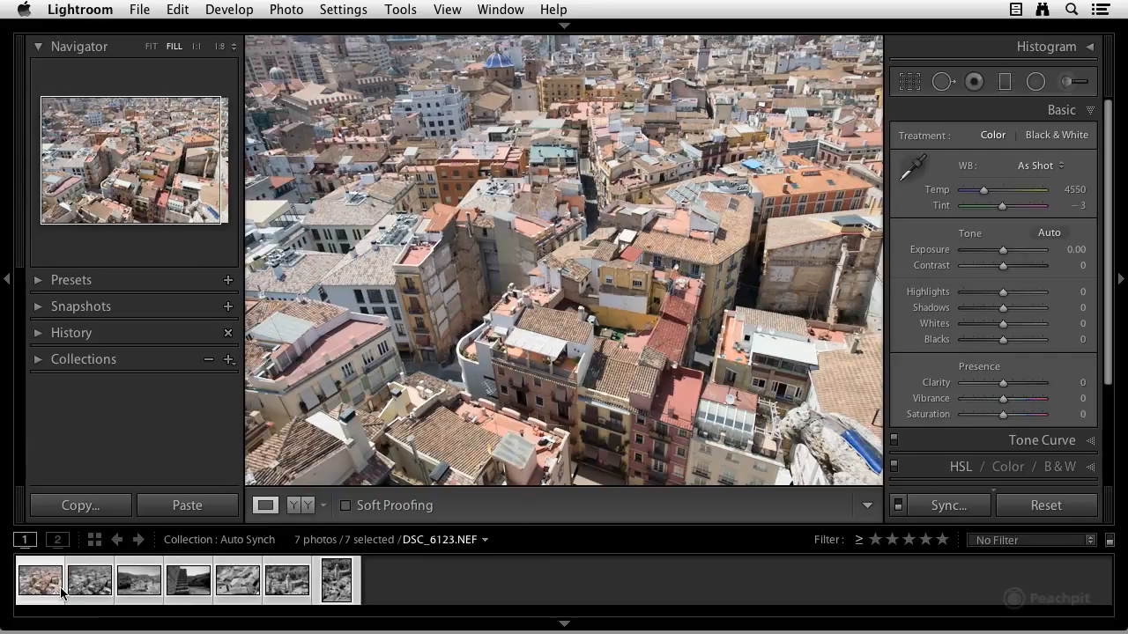
pyautogui.click(948, 508)
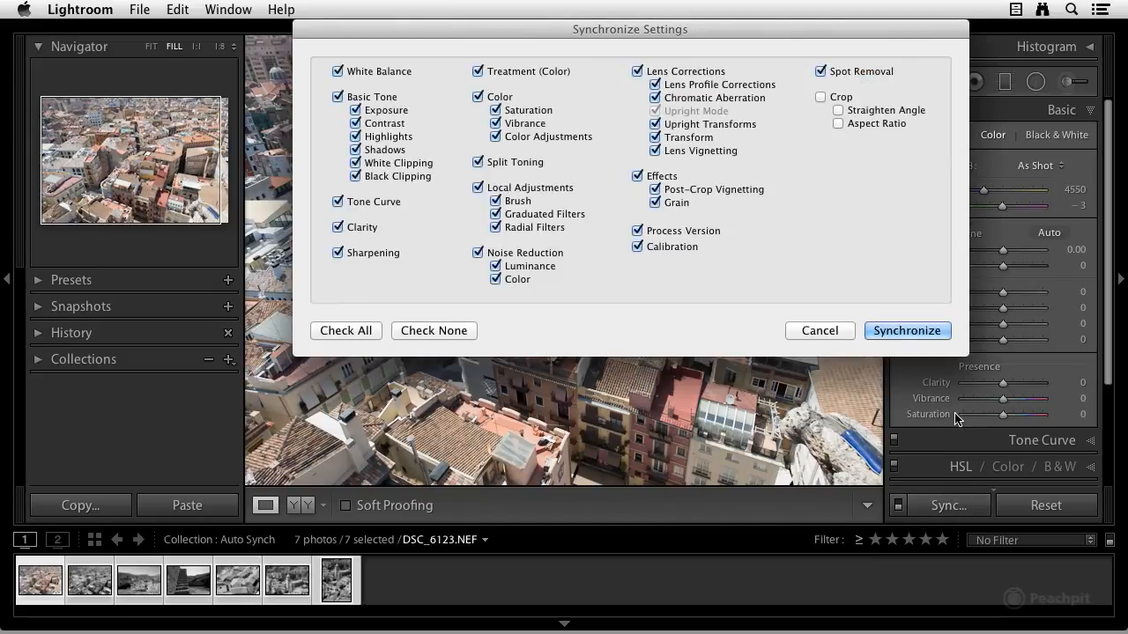
pyautogui.click(907, 331)
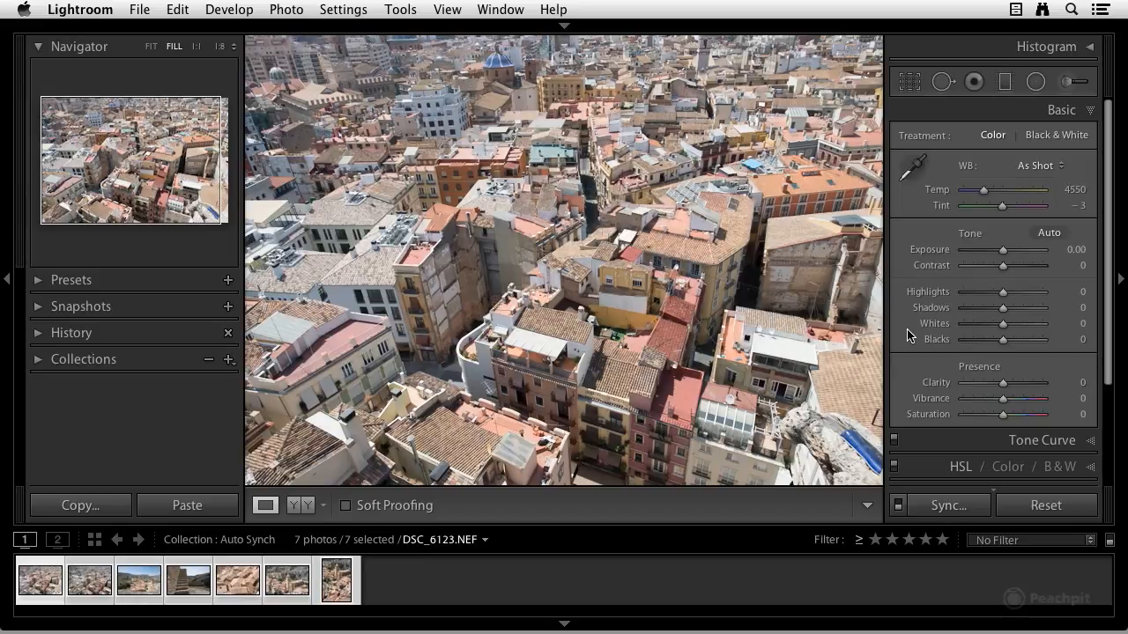
# - Switch synchronization of the selected photos from manual Sync to Auto Sync
pyautogui.click(899, 507)
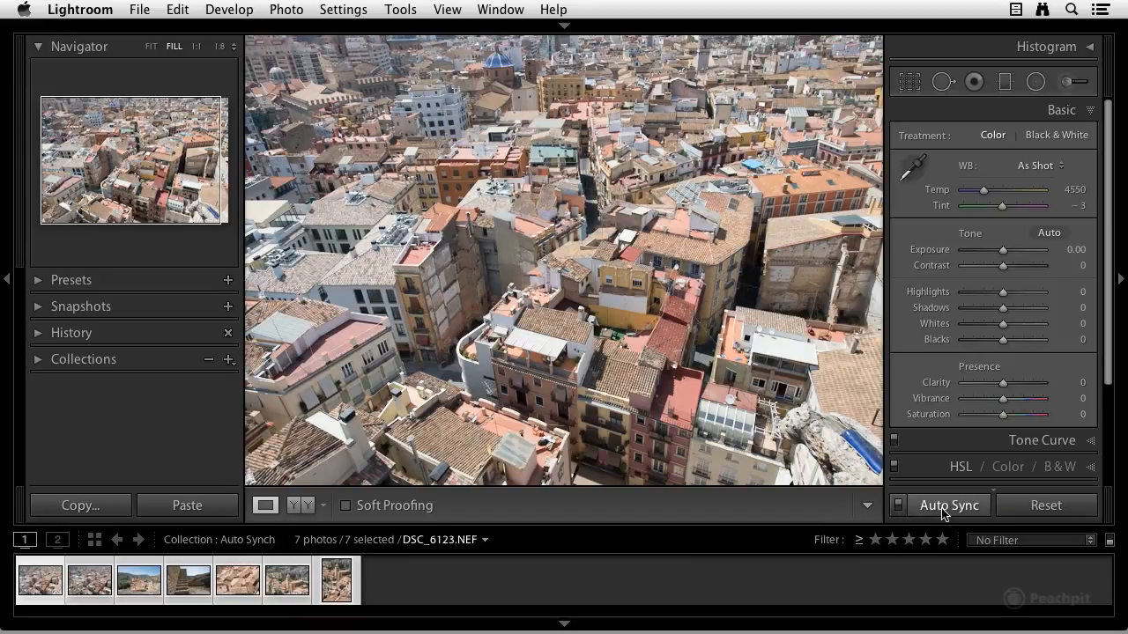
pyautogui.click(898, 507)
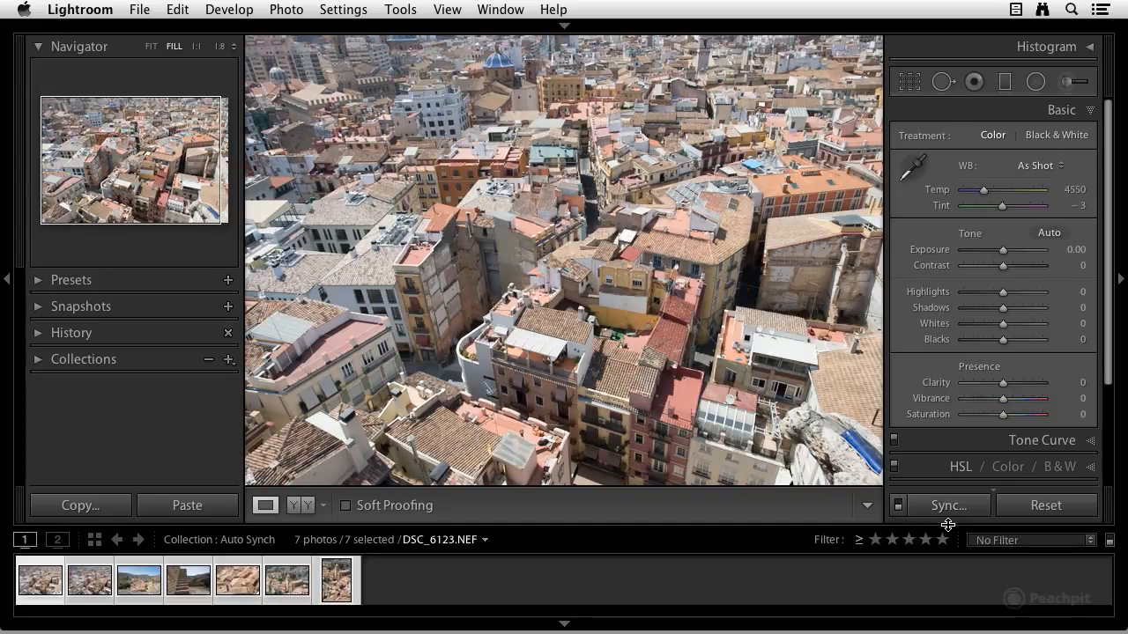
pyautogui.press('super')
# - Convert all selected photos to Black & White together and set Blacks to −100 and Exposure to −0.35
pyautogui.click(1050, 143)
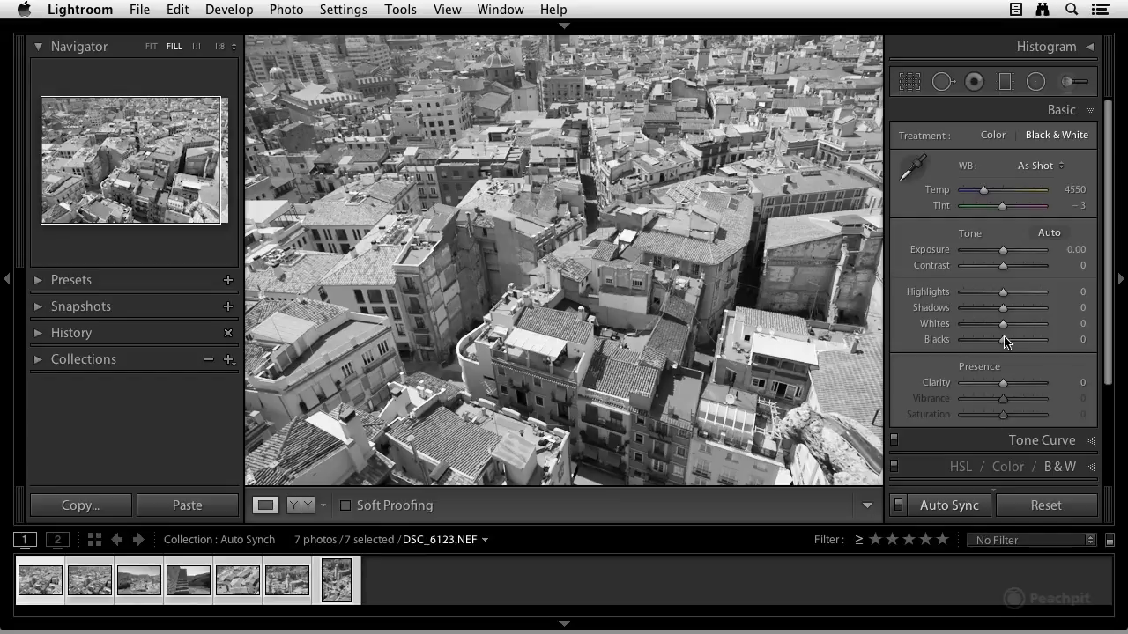
pyautogui.moveTo(988, 345); pyautogui.dragTo(974, 346)
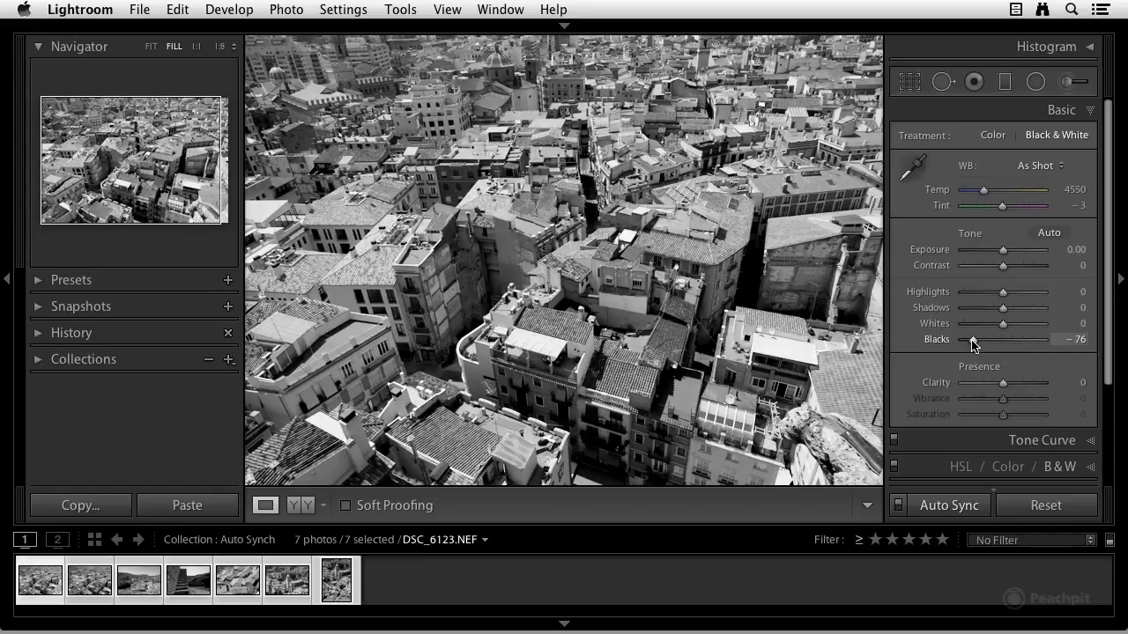
pyautogui.moveTo(973, 343); pyautogui.dragTo(960, 343)
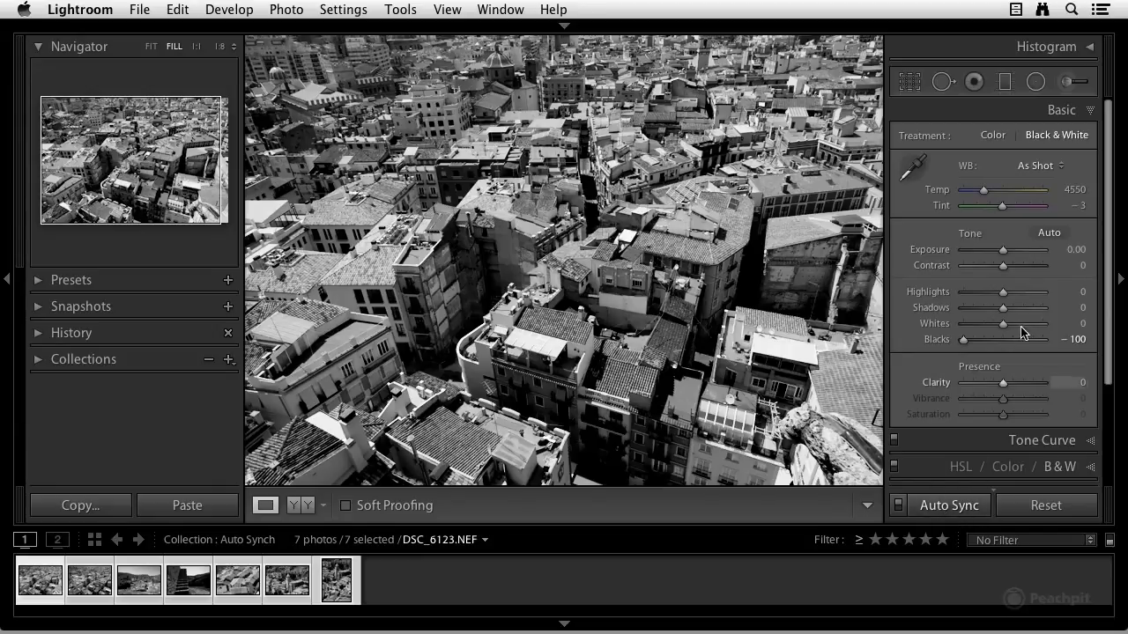
pyautogui.moveTo(1005, 251)
pyautogui.mouseDown()
pyautogui.moveTo(987, 253)
pyautogui.moveTo(1003, 256)
pyautogui.mouseUp()
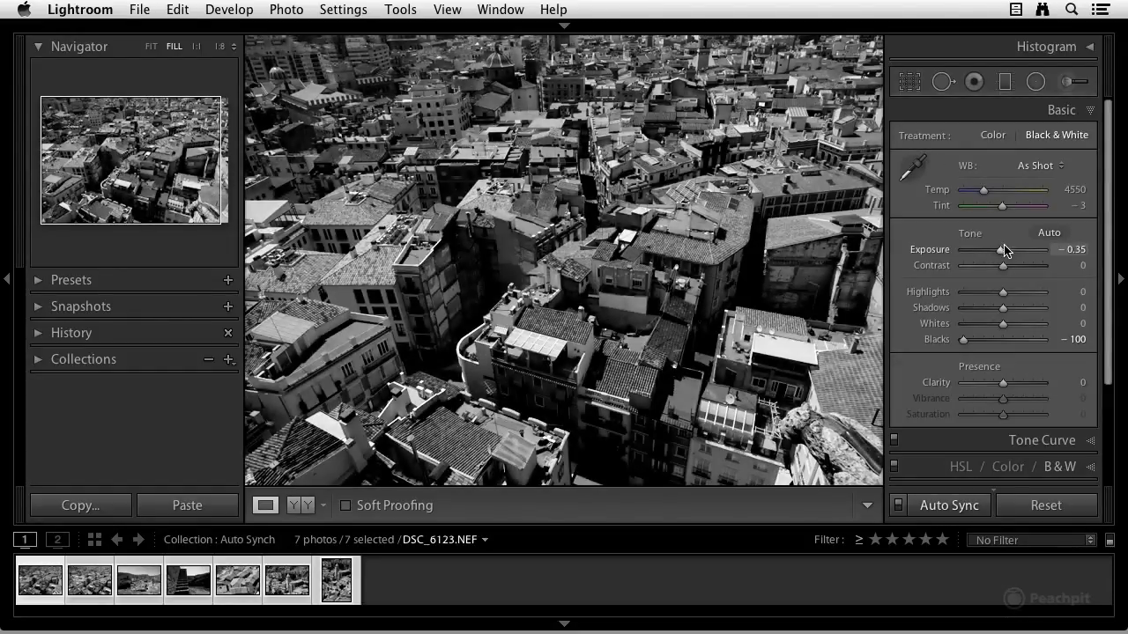